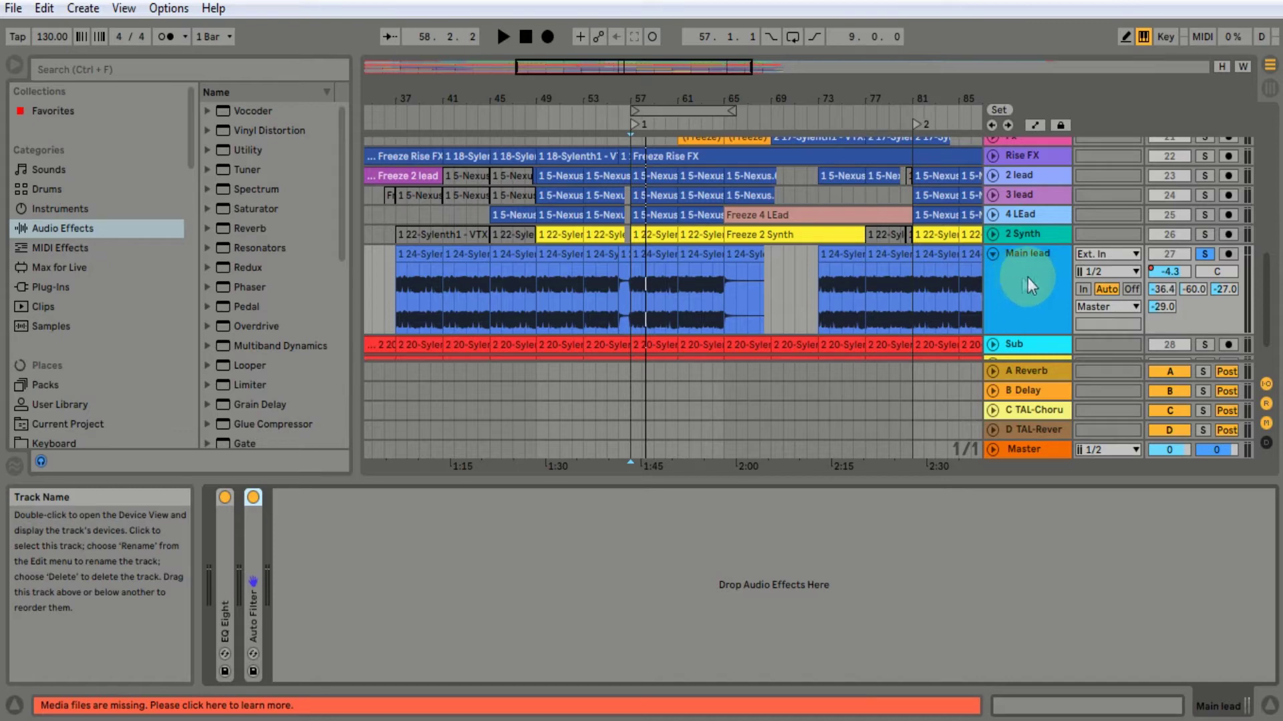
Select the Main lead track to show its EQ Eight and Auto Filter devices
{"action": "left_click", "coordinate": [1027, 278]}
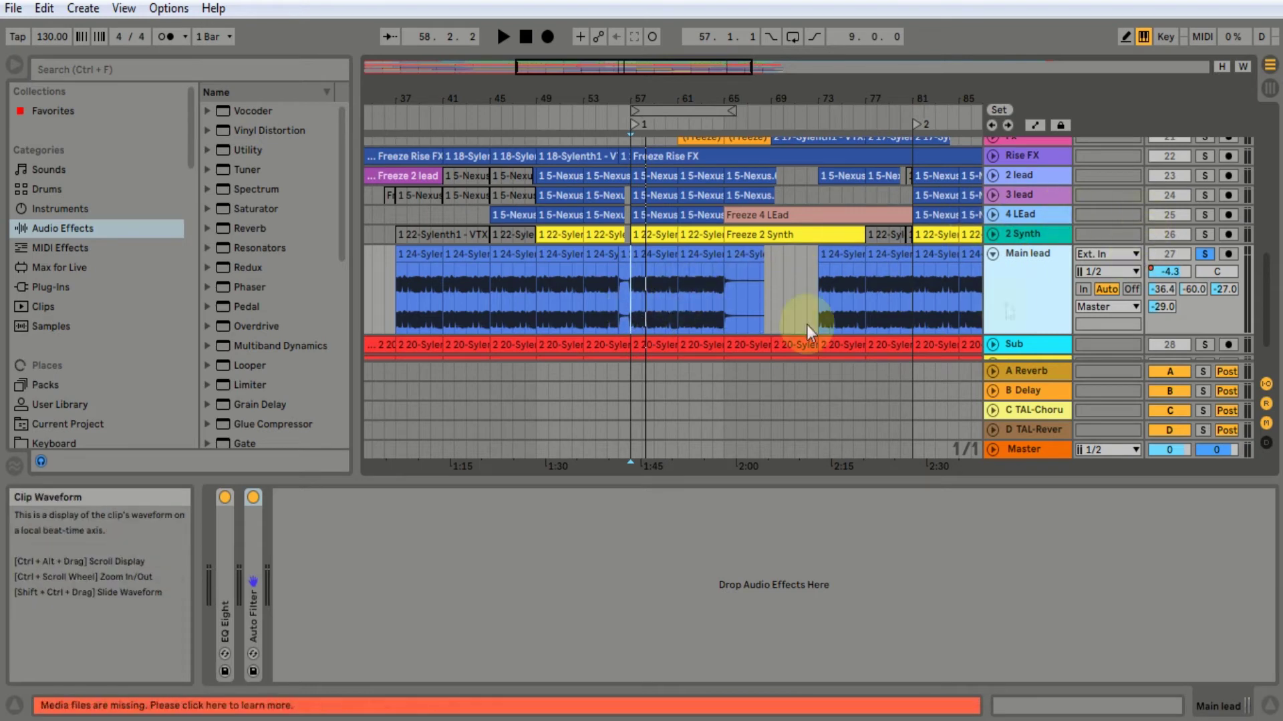
Play the Main lead from bar 57, then stop playback
{"action": "left_click", "coordinate": [630, 313]}
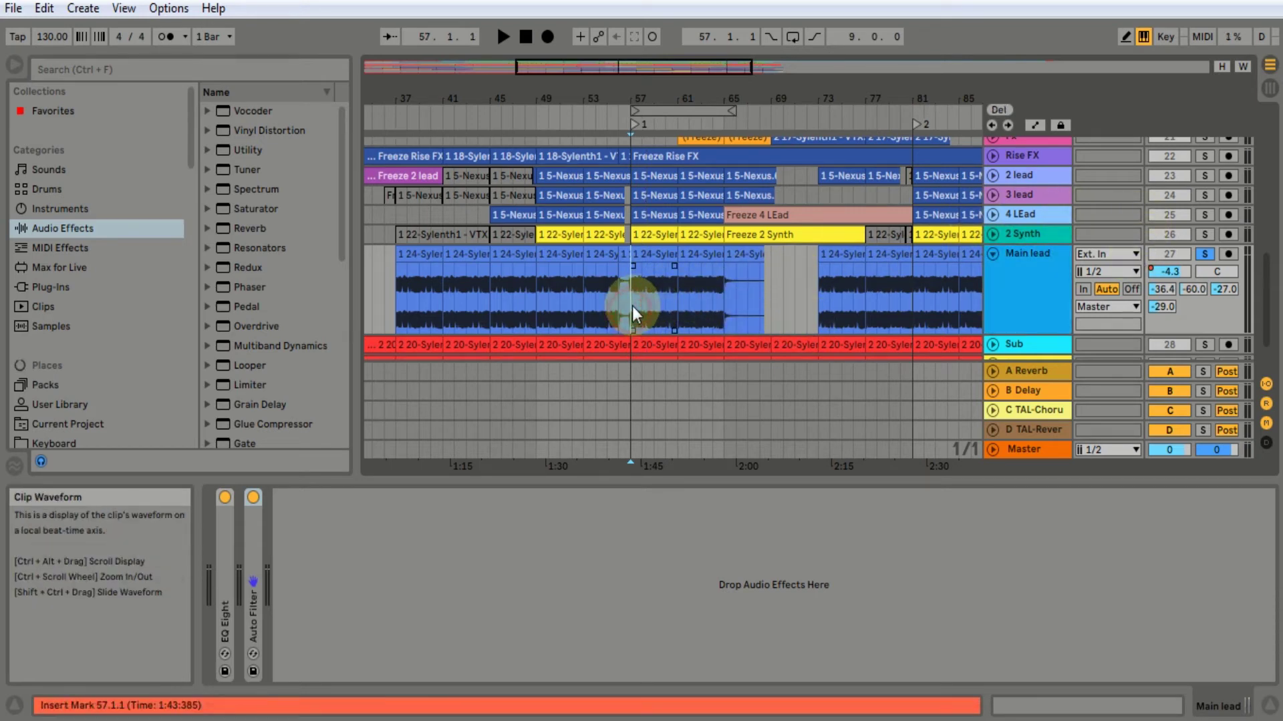
{"action": "key", "text": "space"}
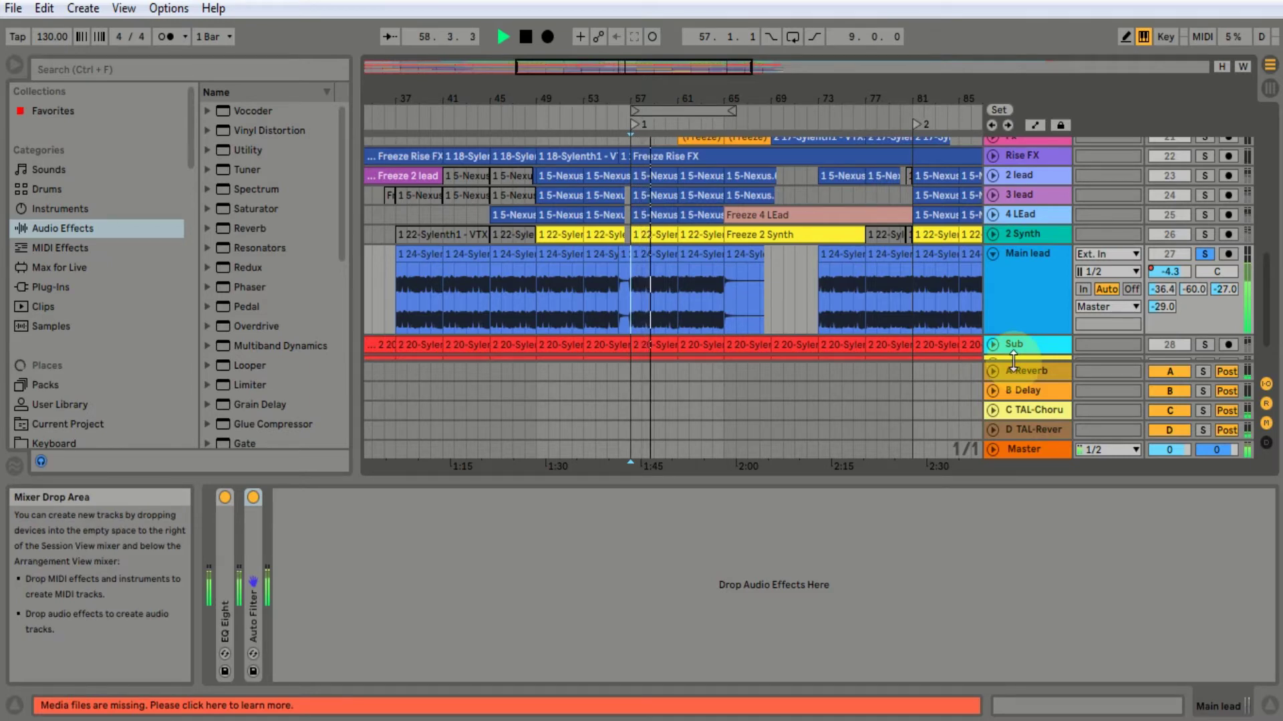
{"action": "key", "text": "space"}
Add a Glue Compressor after Auto Filter and switch on its sidechain section
{"action": "scroll", "coordinate": [283, 364], "scroll_direction": "down", "scroll_amount": 3}
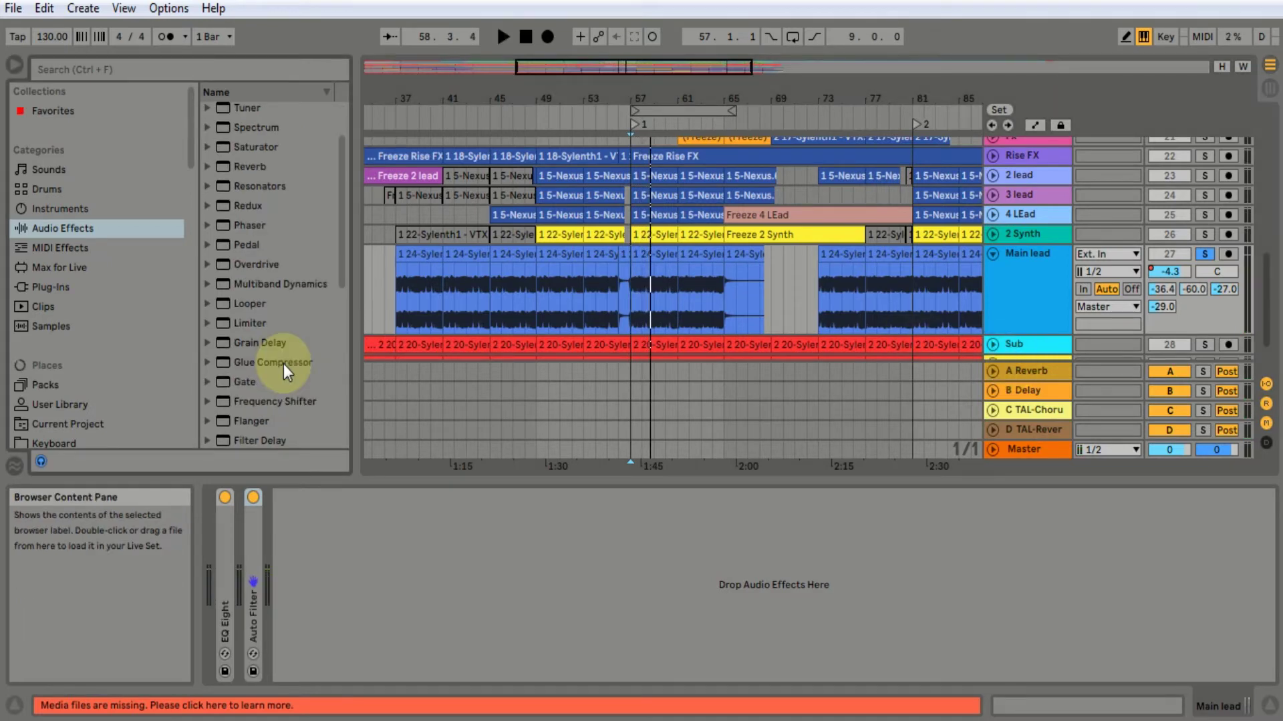
{"action": "left_click_drag", "start_coordinate": [284, 363], "coordinate": [420, 621]}
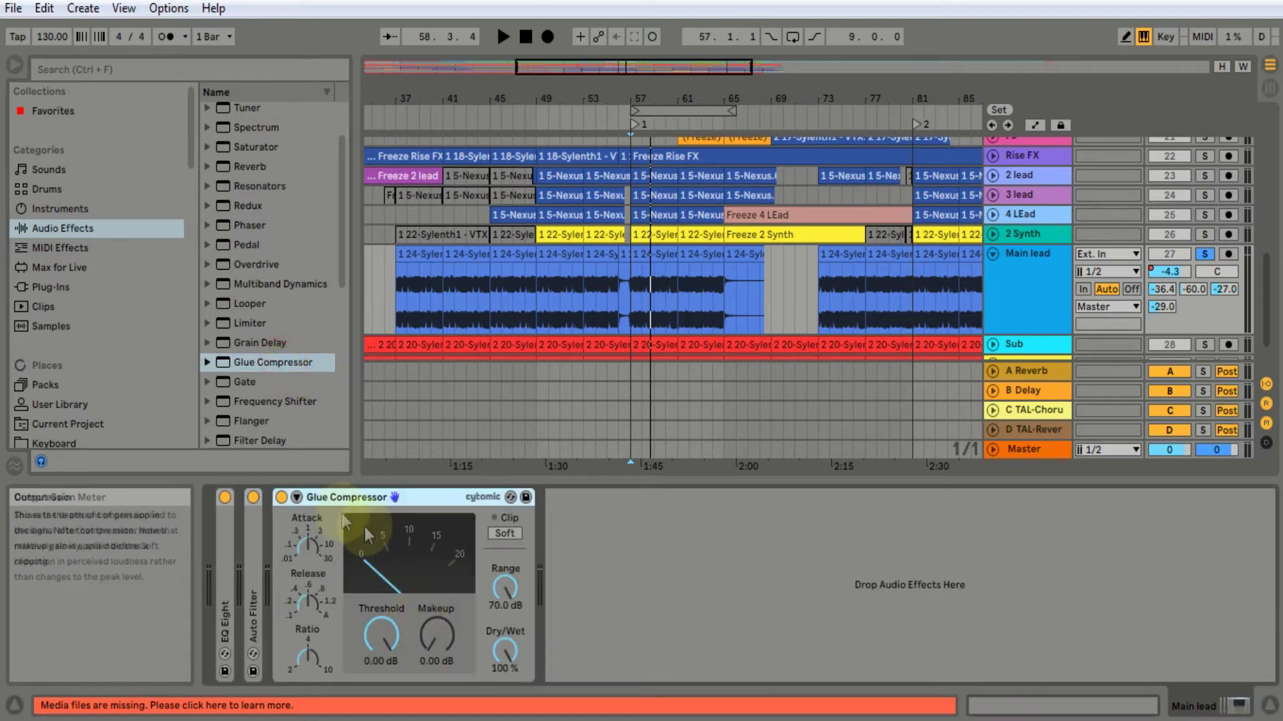
{"action": "left_click", "coordinate": [296, 497]}
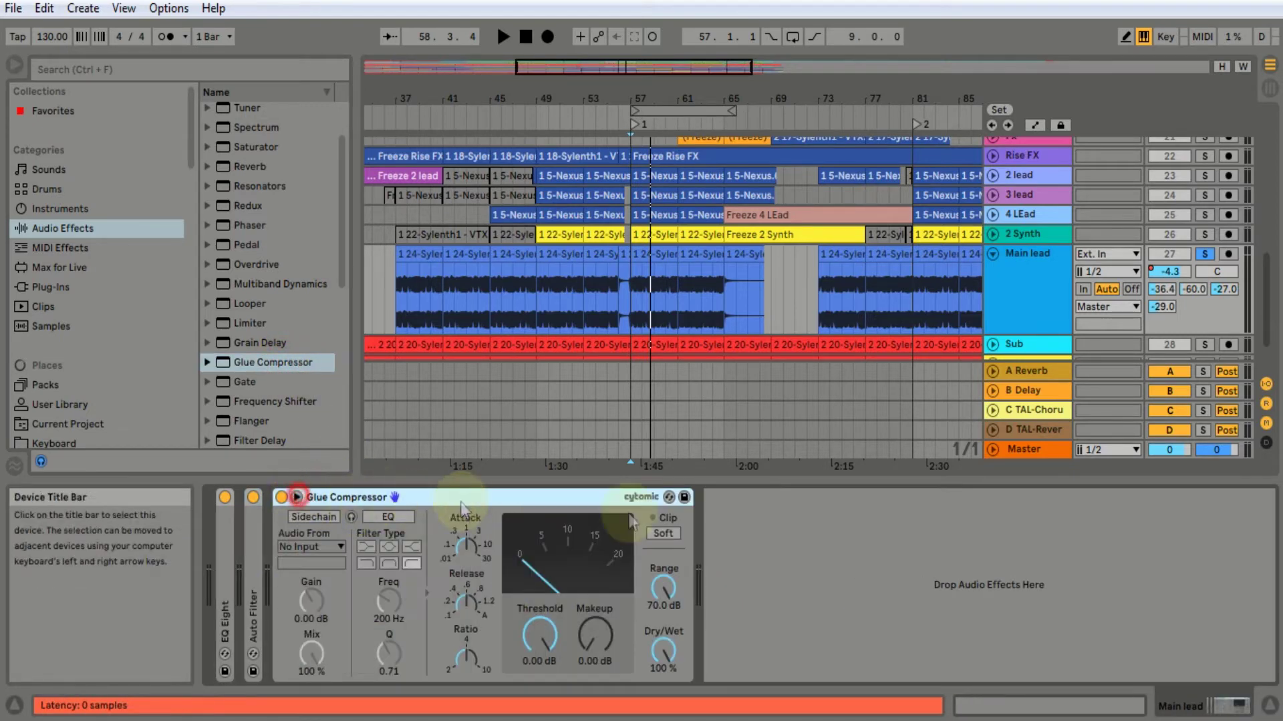
{"action": "left_click", "coordinate": [315, 518]}
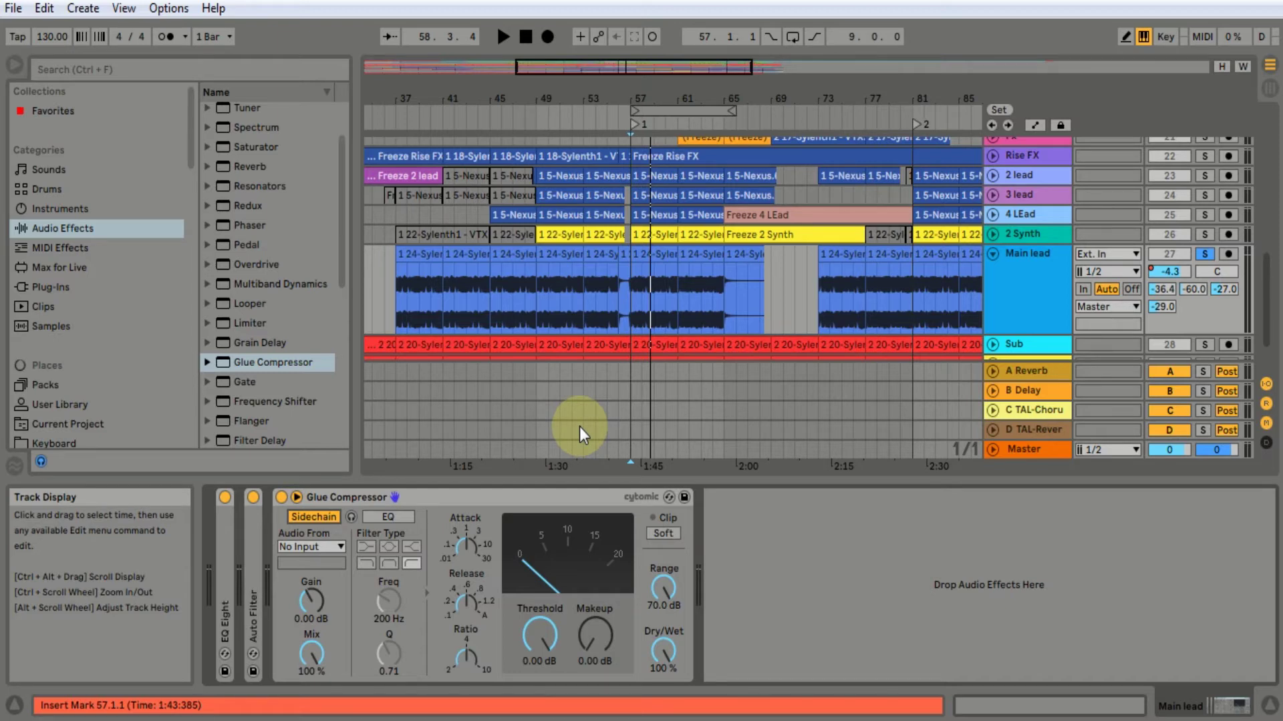
Select the Glue Compressor and mark bars 57–61 of the Main lead clip
{"action": "left_click", "coordinate": [521, 498]}
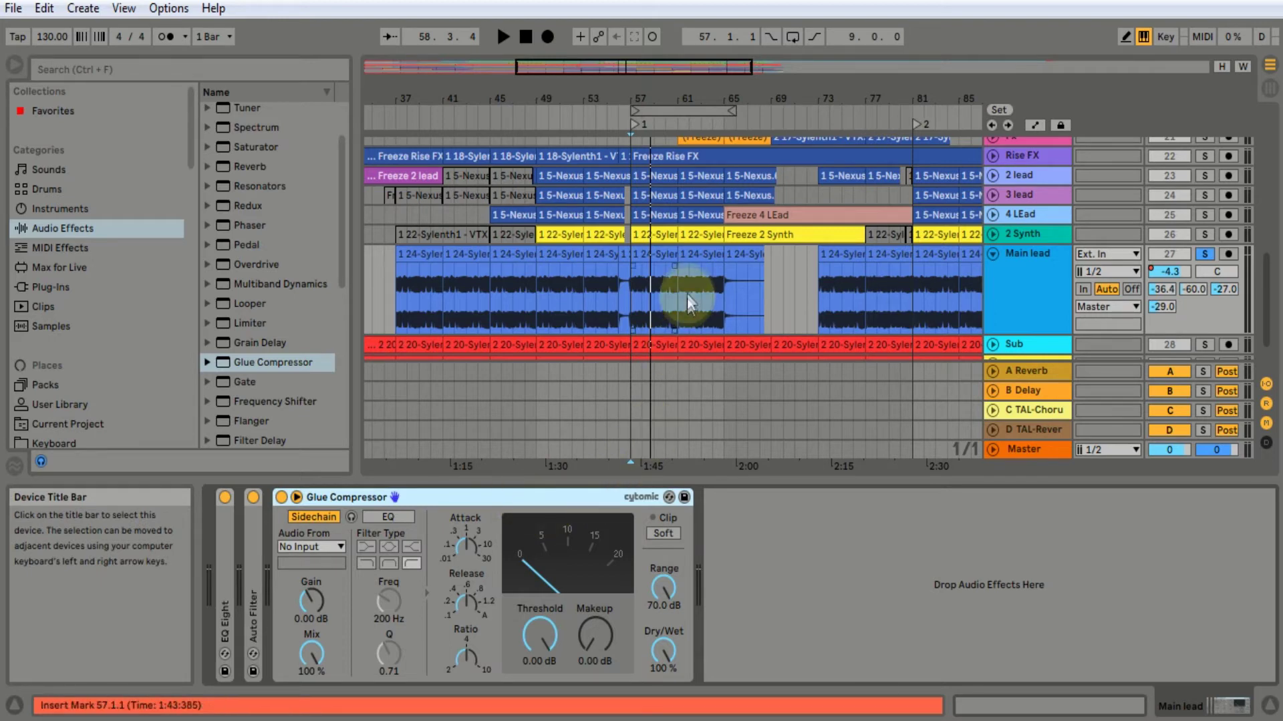
{"action": "left_click_drag", "start_coordinate": [633, 322], "coordinate": [673, 314]}
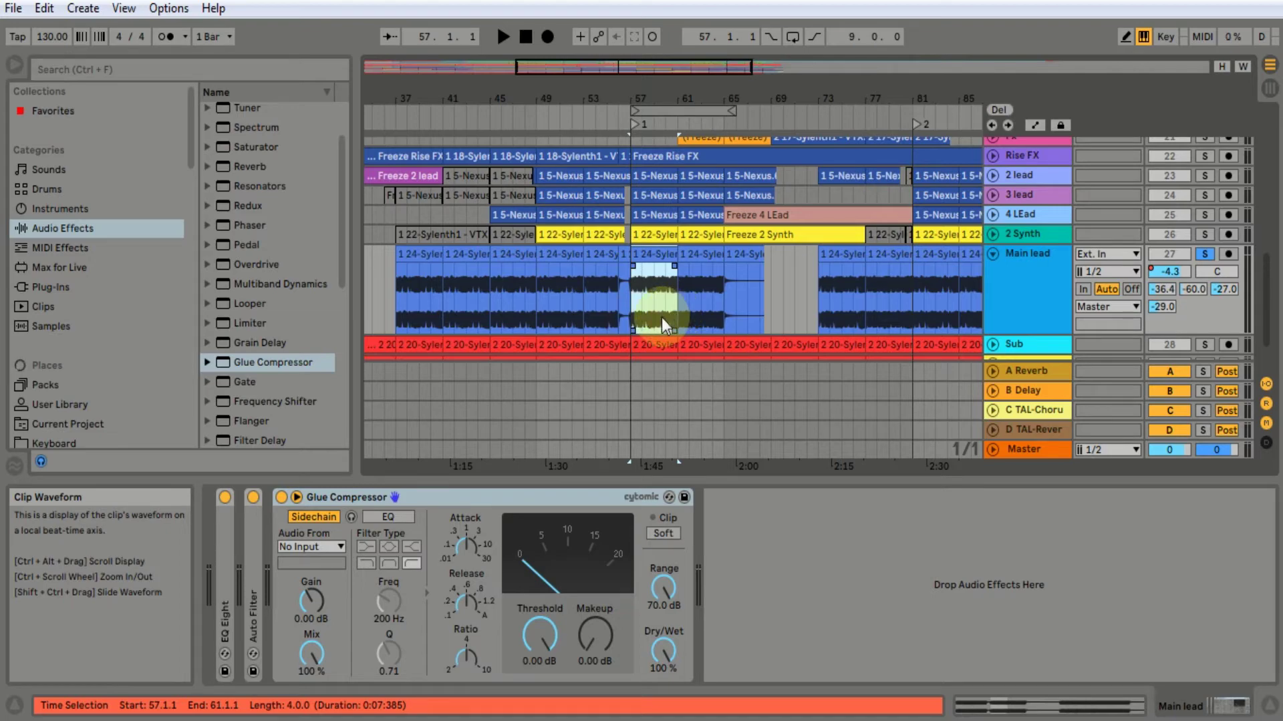
Solo the Kick track alongside Main lead
{"action": "scroll", "coordinate": [1173, 256], "scroll_direction": "up", "scroll_amount": 10}
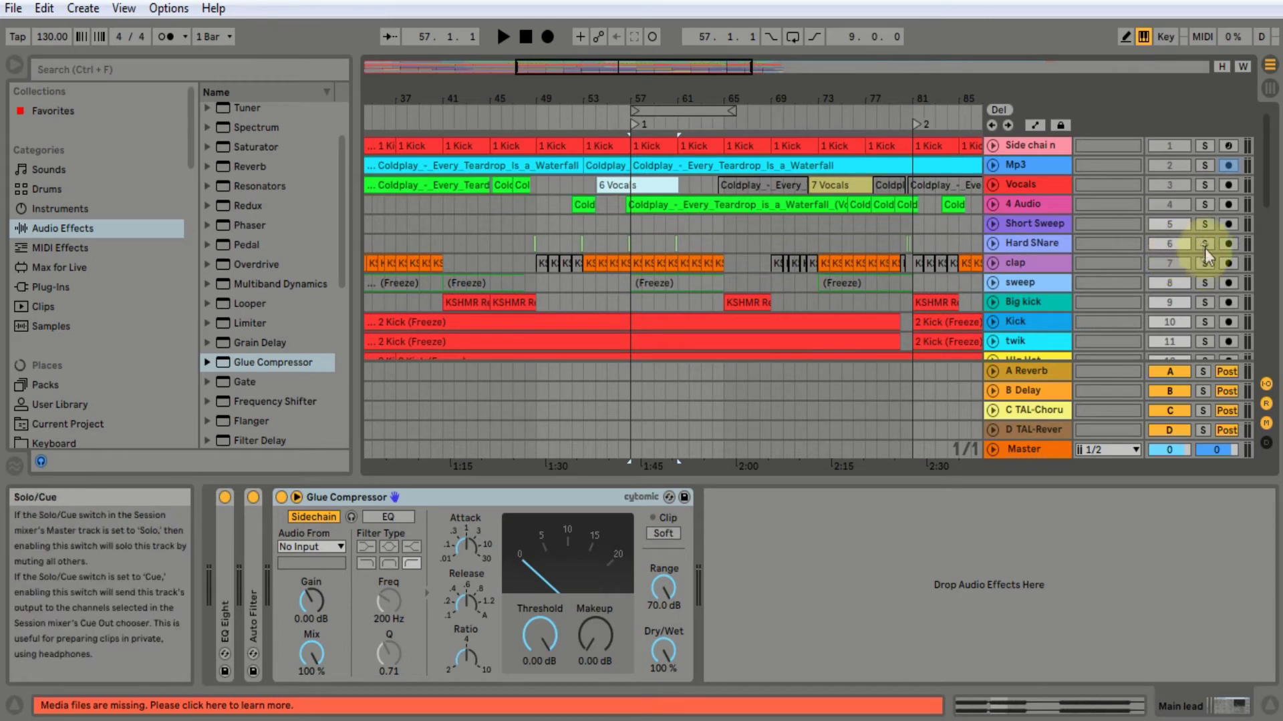
{"action": "left_click", "coordinate": [1207, 322]}
{"action": "scroll", "coordinate": [1209, 322], "scroll_direction": "down", "scroll_amount": 6}
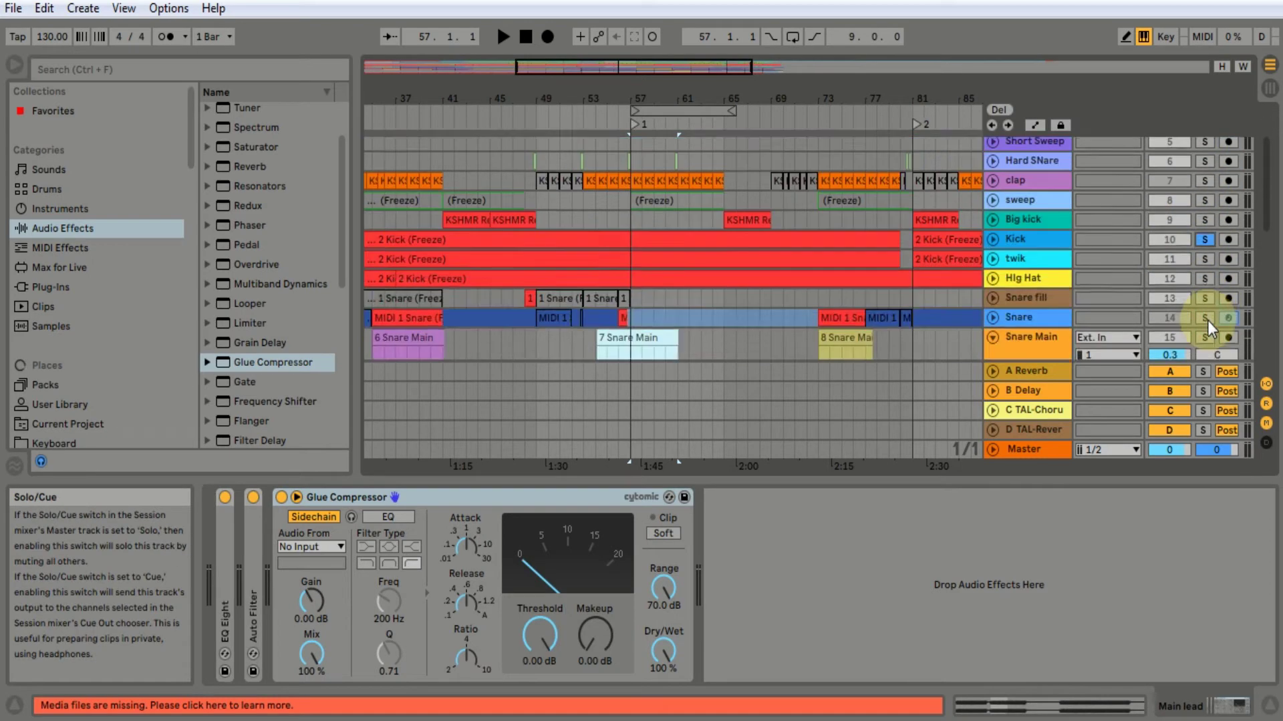
{"action": "scroll", "coordinate": [1200, 320], "scroll_direction": "up", "scroll_amount": 2}
{"action": "scroll", "coordinate": [850, 294], "scroll_direction": "down", "scroll_amount": 15}
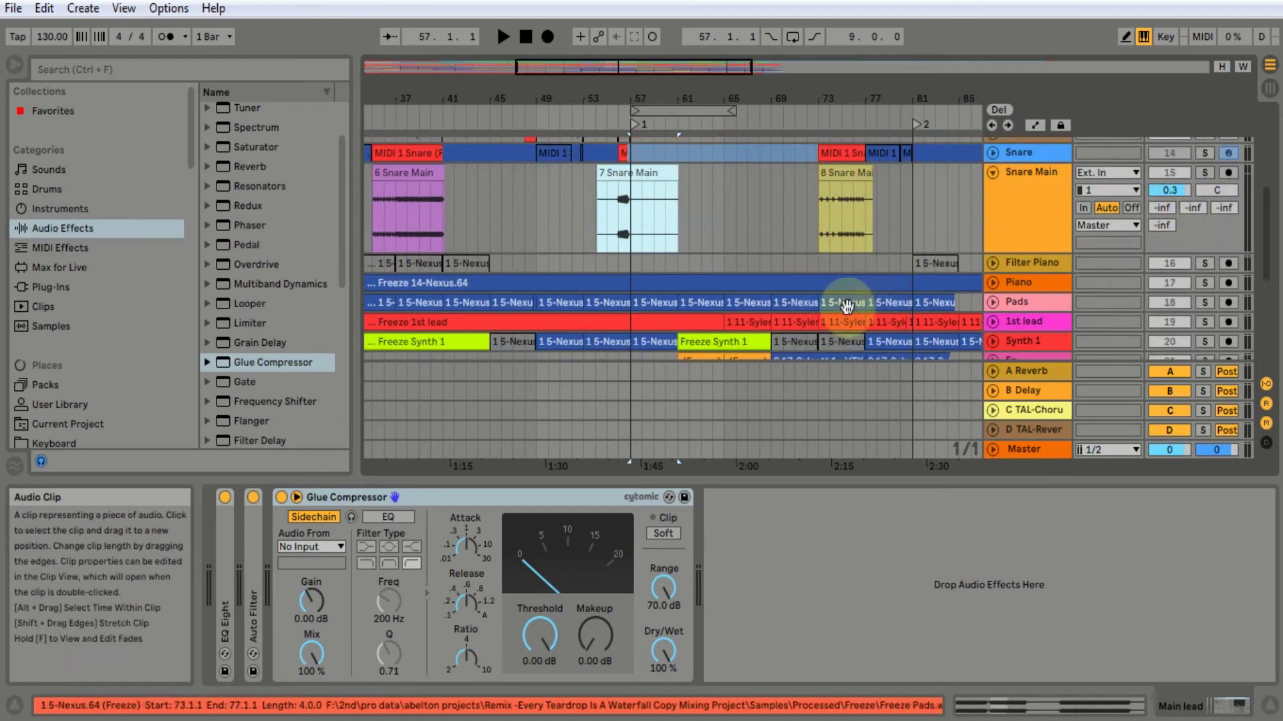
Play bars 57–61 of Main lead, stop, and refocus the Glue Compressor
{"action": "left_click", "coordinate": [640, 265]}
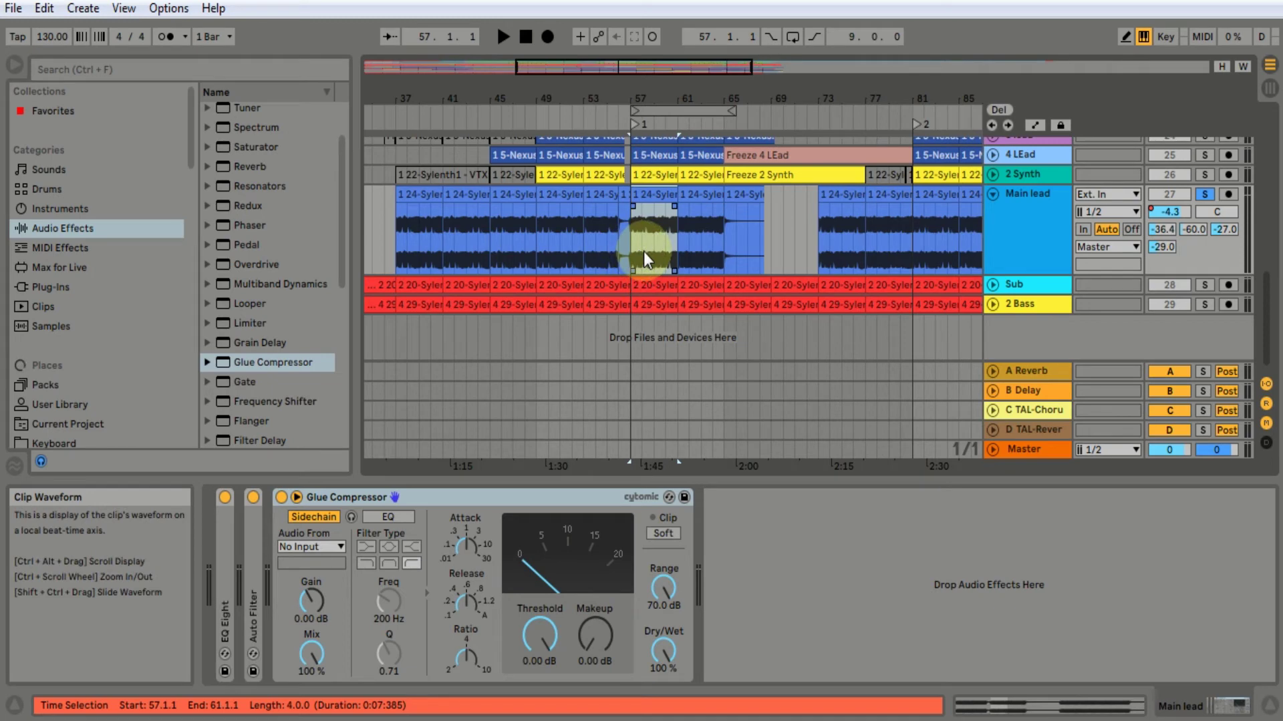
{"action": "key", "text": "space"}
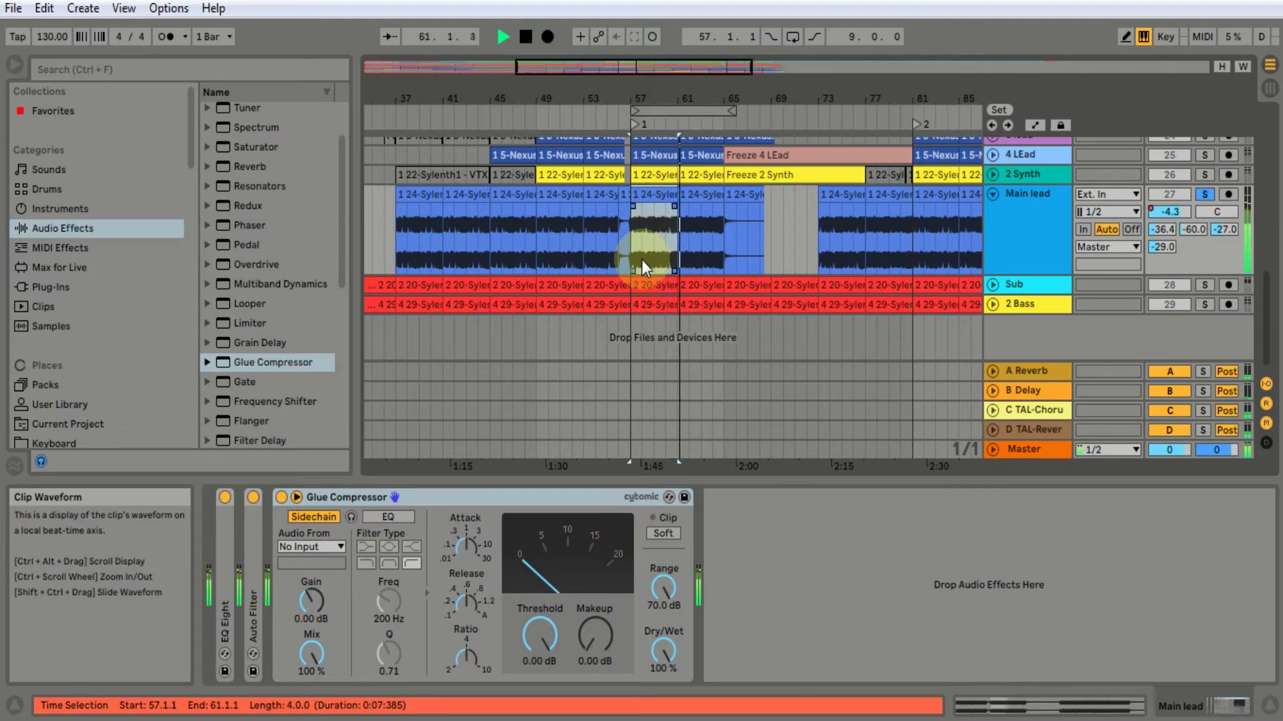
{"action": "key", "text": "space"}
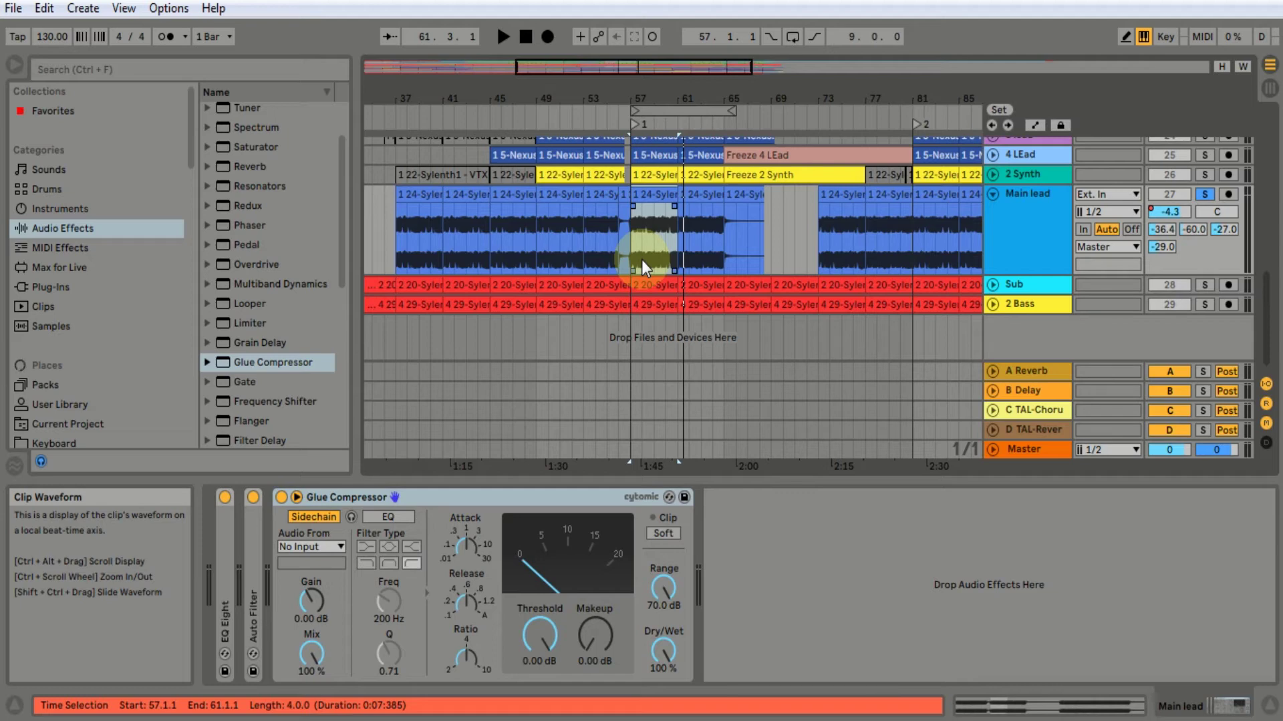
{"action": "left_click", "coordinate": [334, 497]}
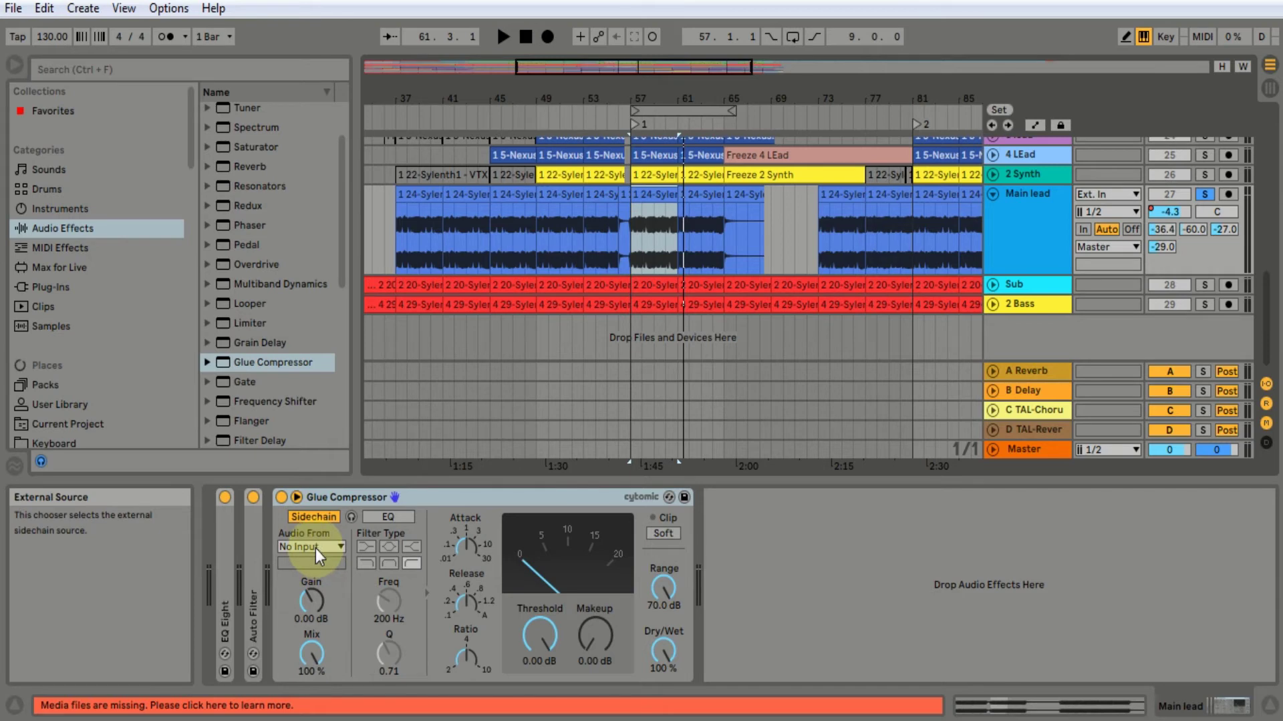
Set the sidechain source to Kick, select bars 57–65, and audition the ducking
{"action": "left_click", "coordinate": [316, 547]}
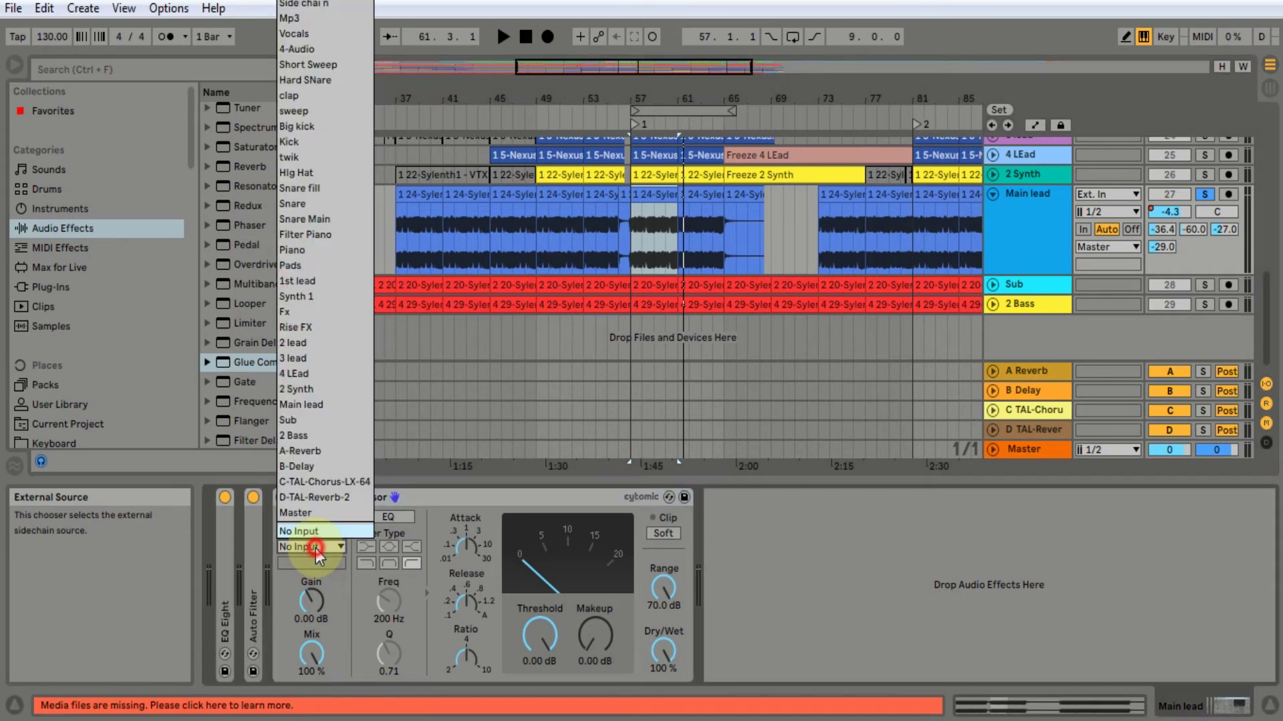
{"action": "left_click", "coordinate": [309, 148]}
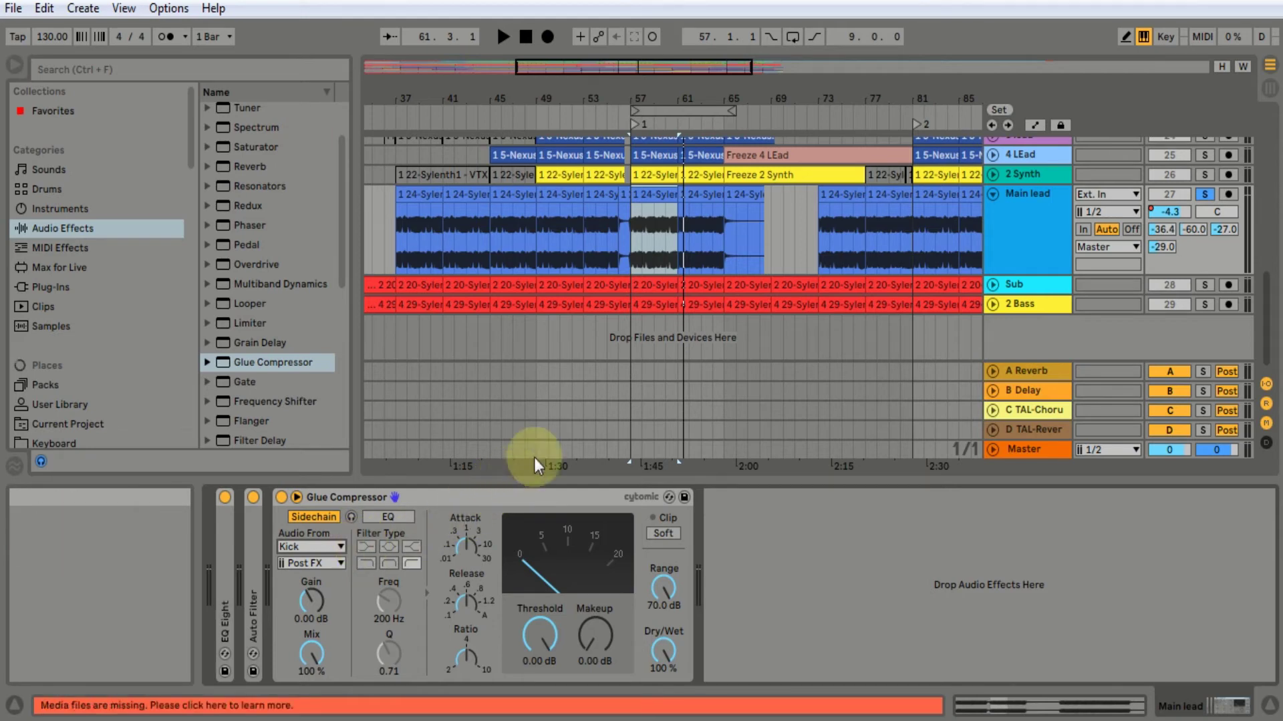
{"action": "left_click_drag", "start_coordinate": [633, 250], "coordinate": [720, 294]}
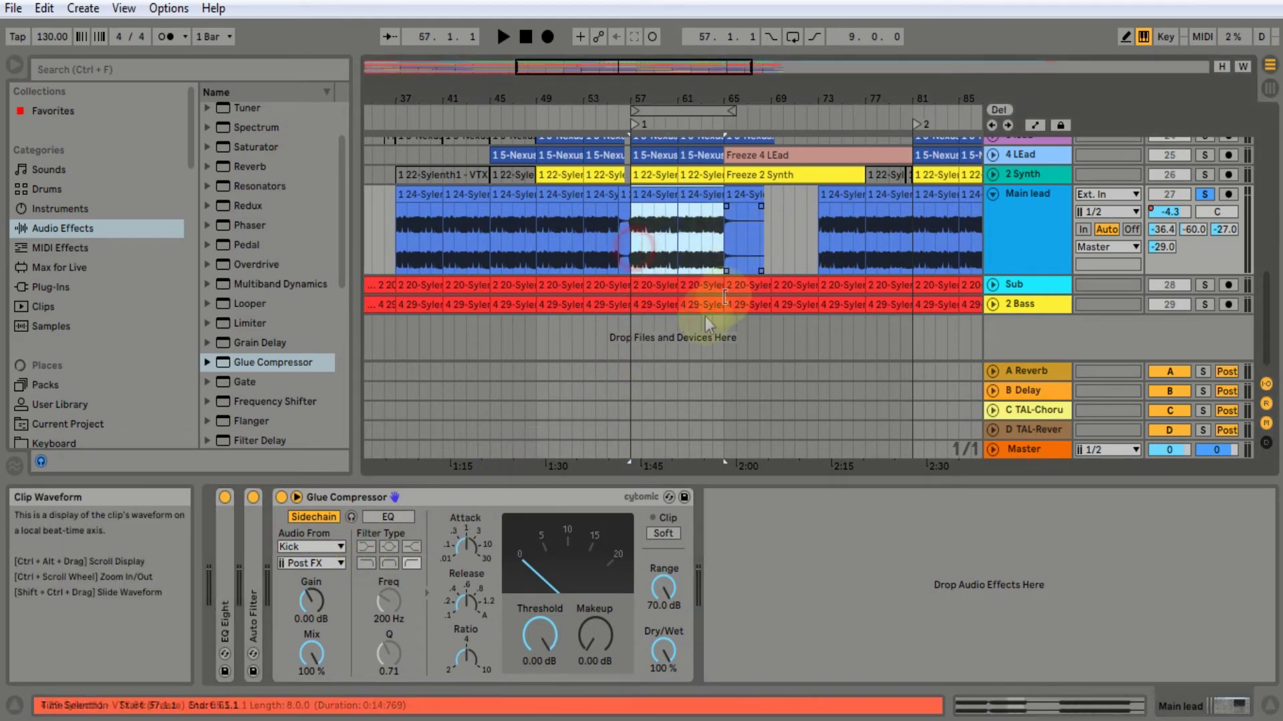
{"action": "left_click_drag", "start_coordinate": [565, 602], "coordinate": [535, 632]}
{"action": "key", "text": "space"}
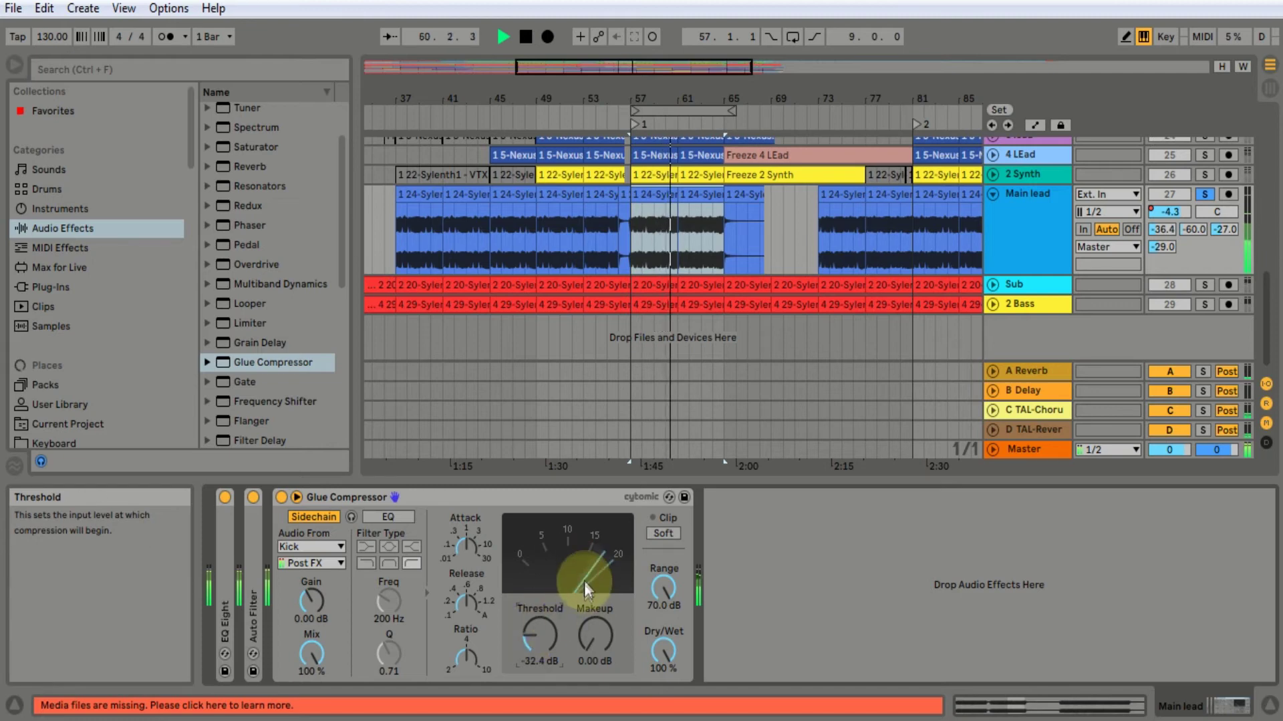
{"action": "key", "text": "space"}
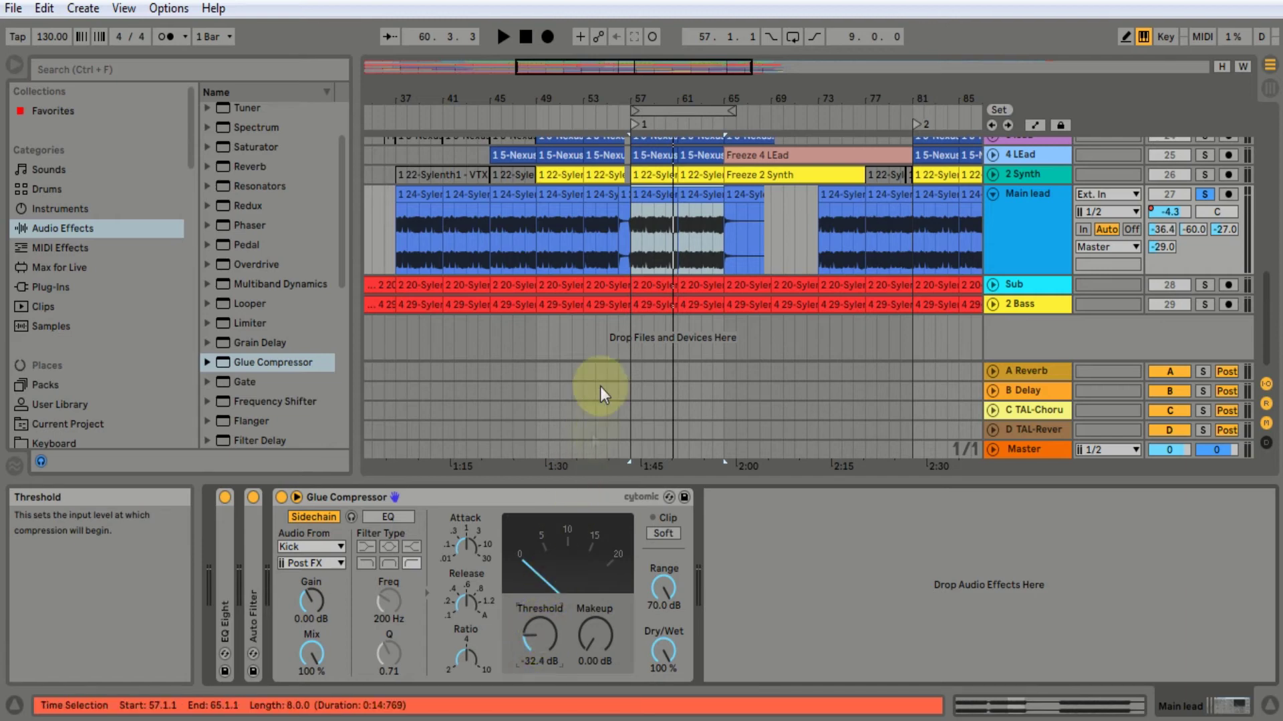
{"action": "left_click_drag", "start_coordinate": [561, 625], "coordinate": [561, 554]}
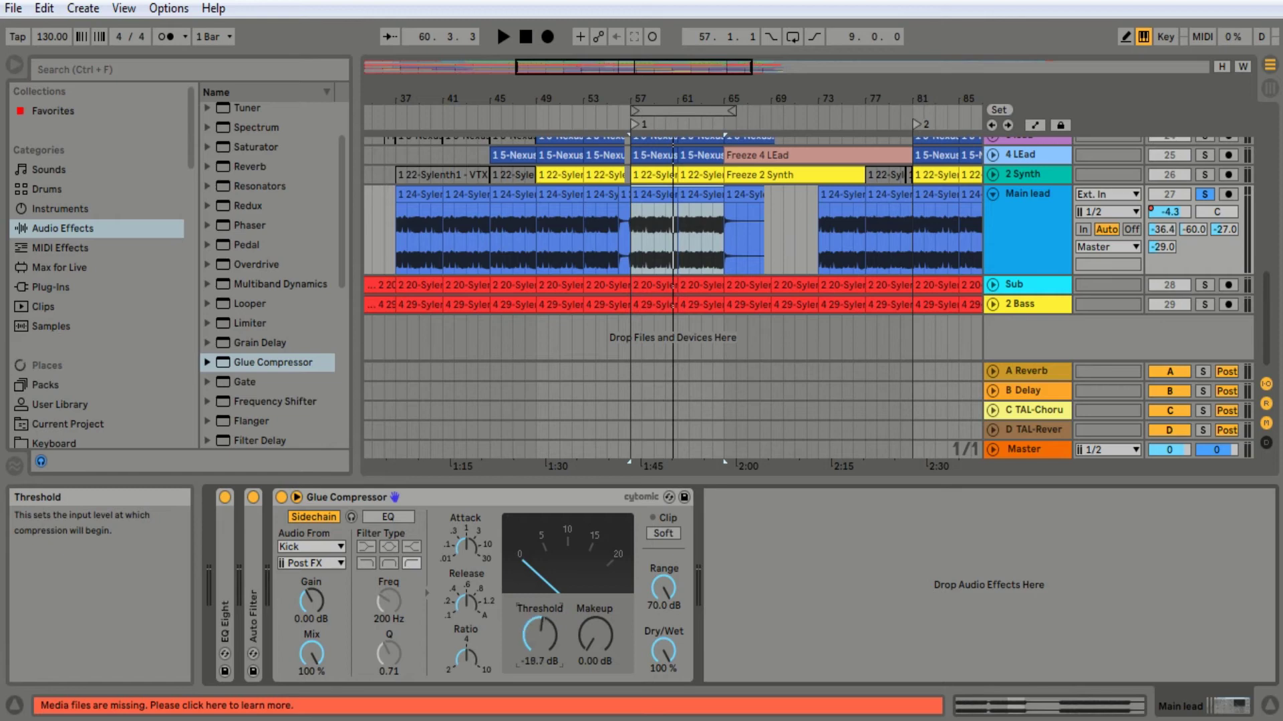
{"action": "key", "text": "space"}
{"action": "left_click", "coordinate": [537, 643]}
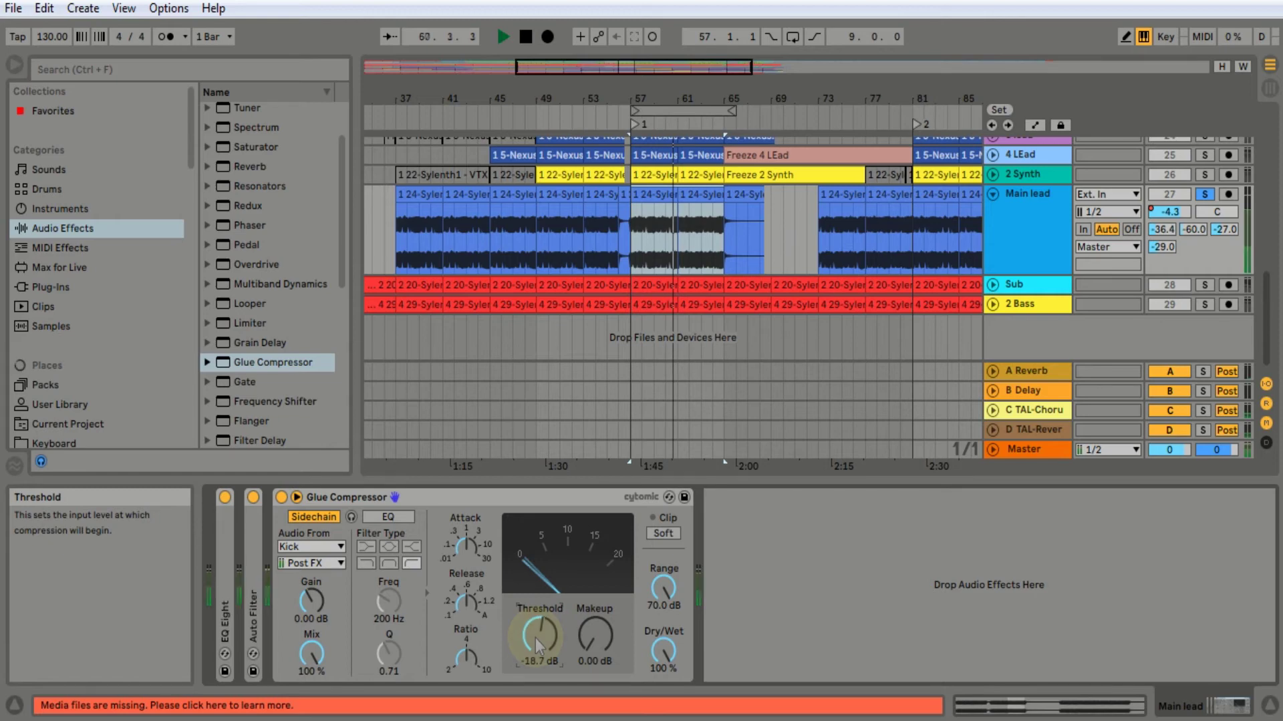
{"action": "left_click_drag", "start_coordinate": [536, 643], "coordinate": [537, 582]}
{"action": "key", "text": "space"}
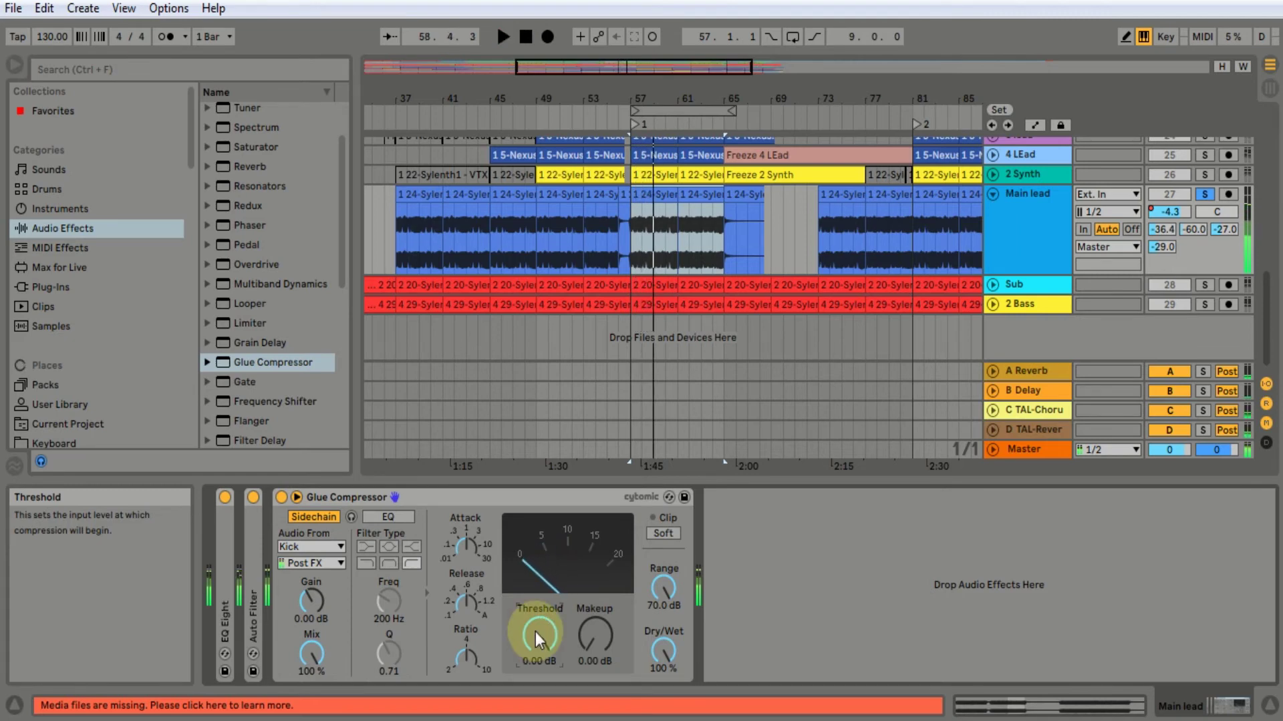
{"action": "key", "text": "space"}
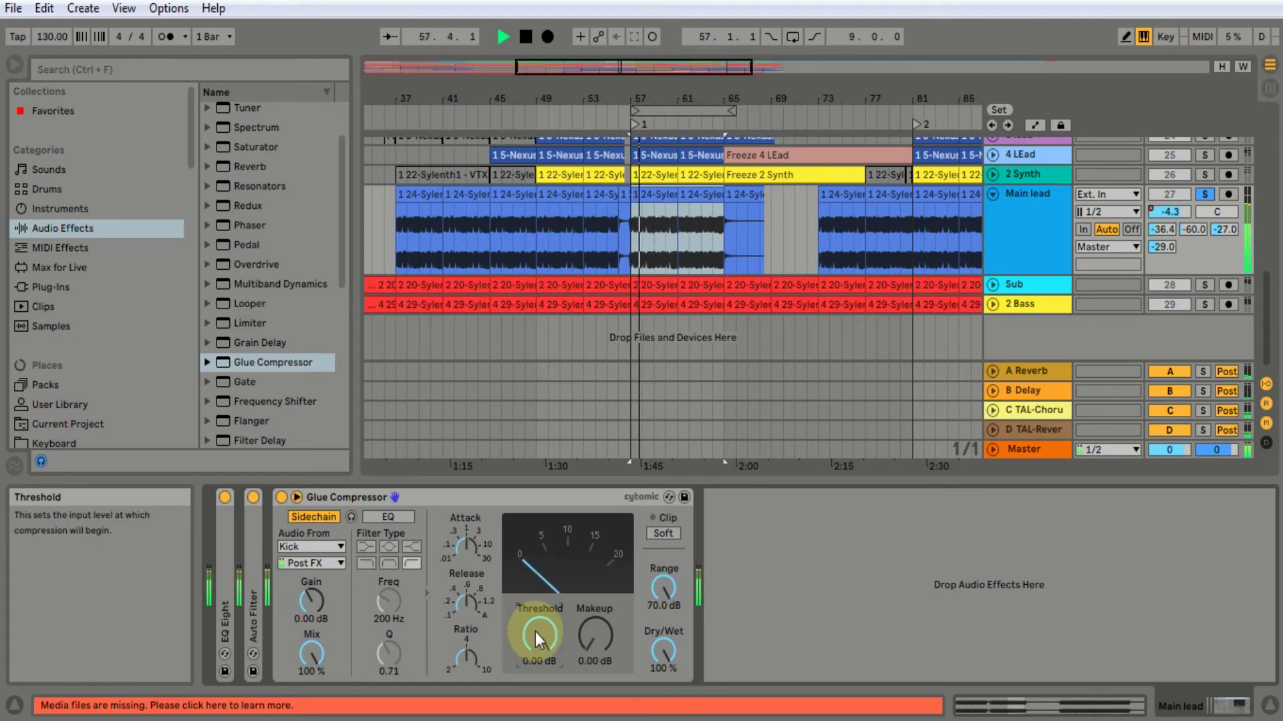
{"action": "key", "text": "space"}
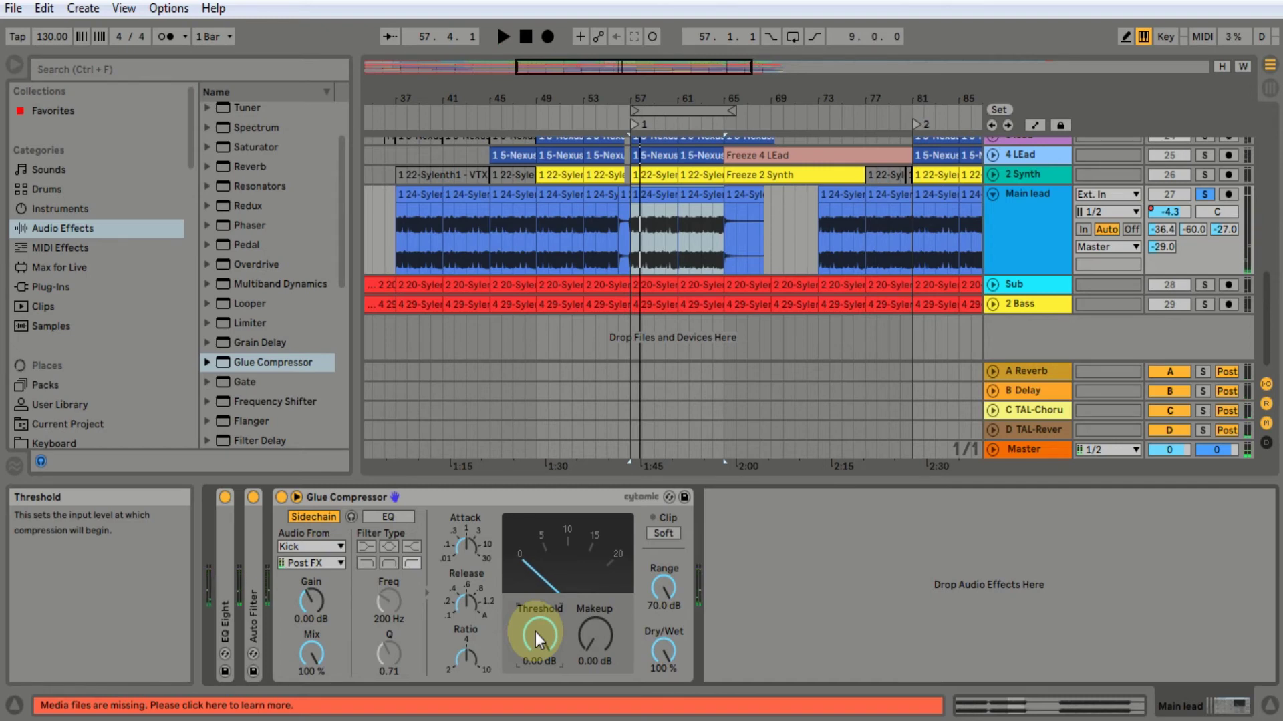
{"action": "key", "text": "space"}
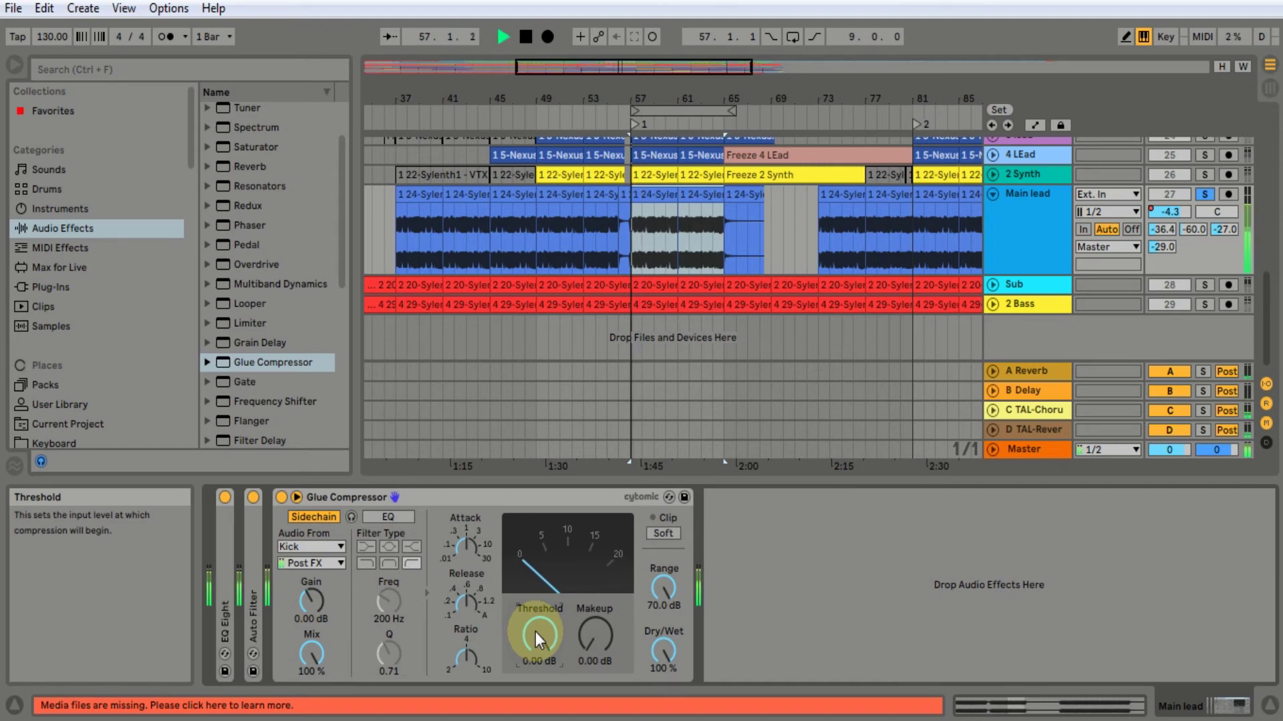
{"action": "mouse_move", "coordinate": [535, 632]}
{"action": "left_mouse_down"}
{"action": "mouse_move", "coordinate": [535, 704]}
{"action": "mouse_move", "coordinate": [537, 623]}
{"action": "left_mouse_up"}
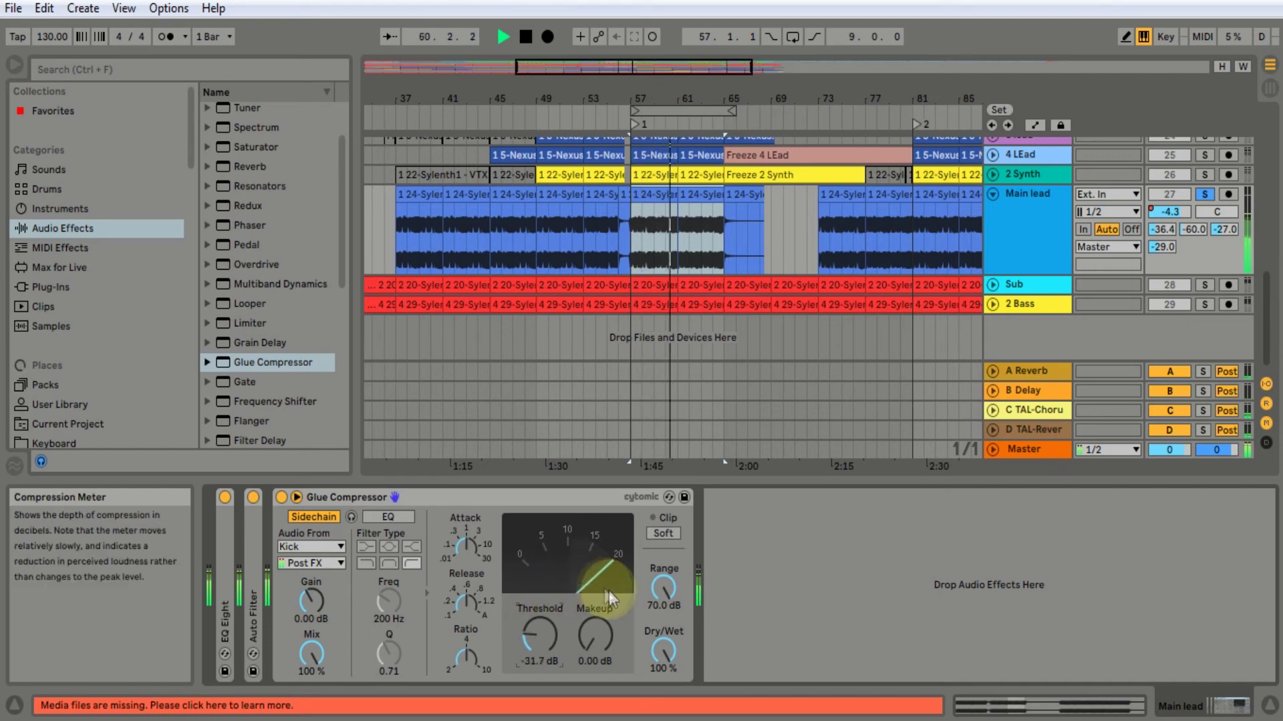
{"action": "key", "text": "space"}
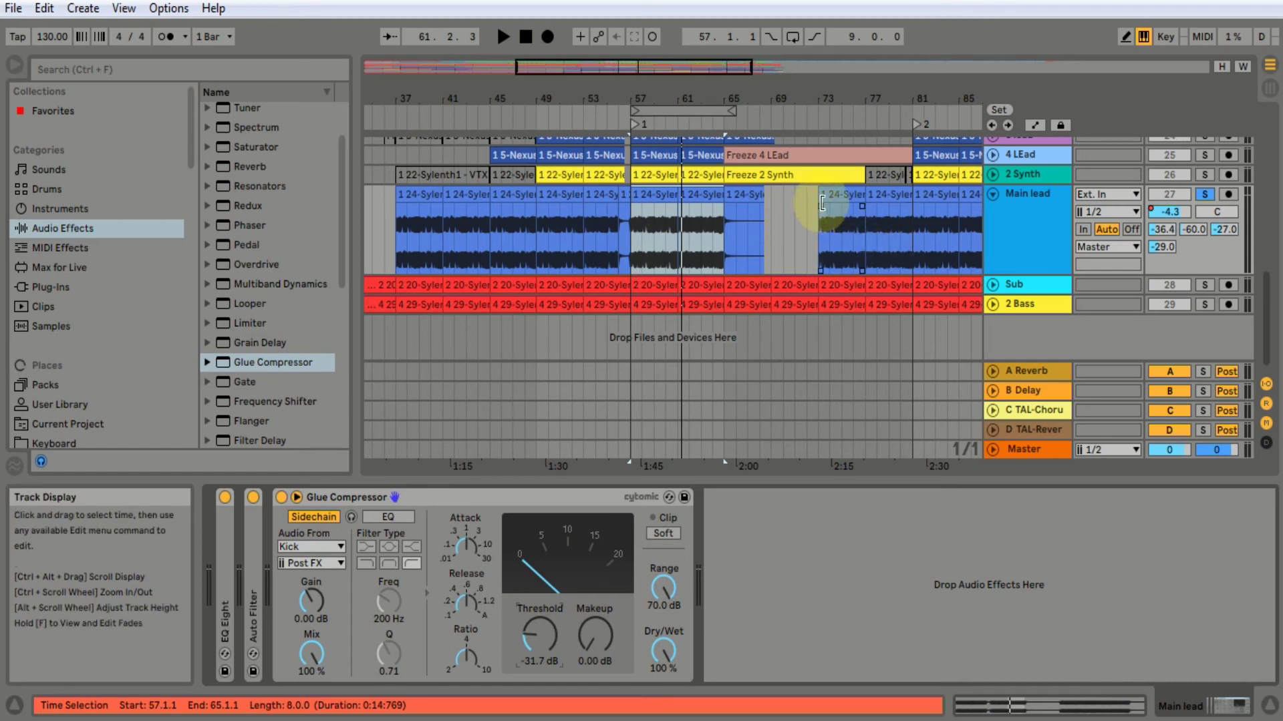
{"action": "left_click", "coordinate": [1206, 198]}
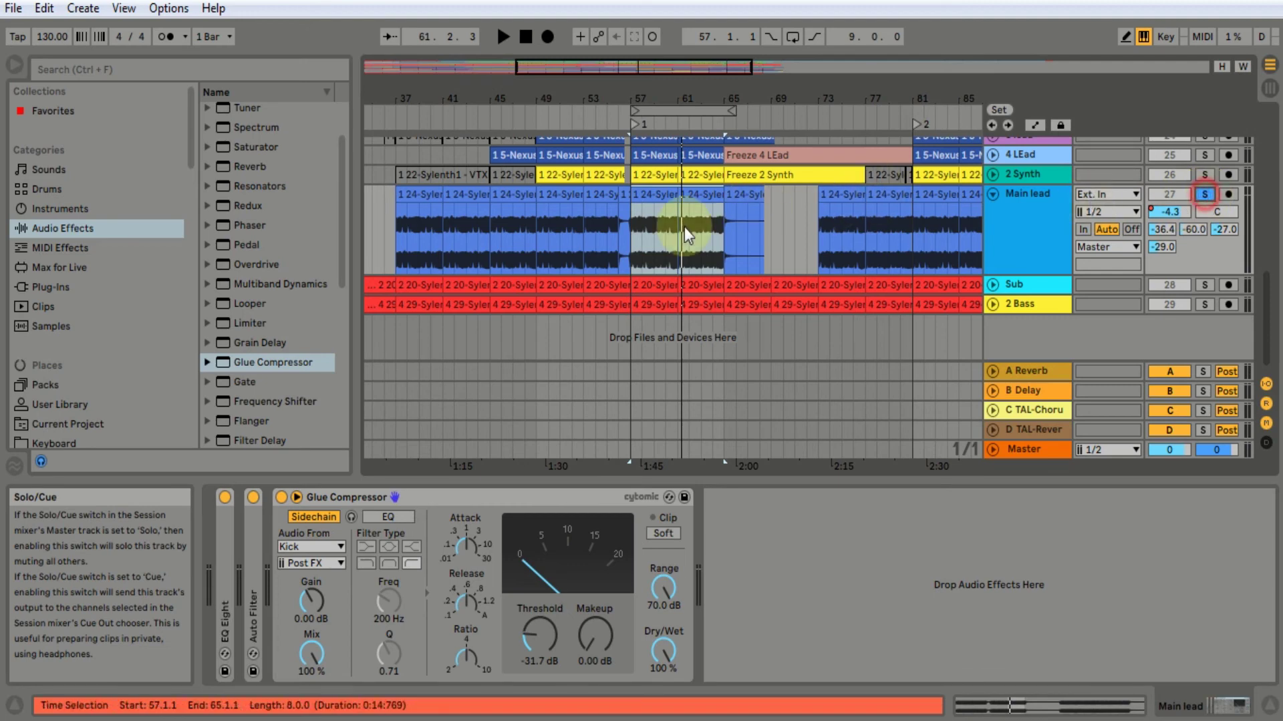
{"action": "left_click", "coordinate": [631, 249]}
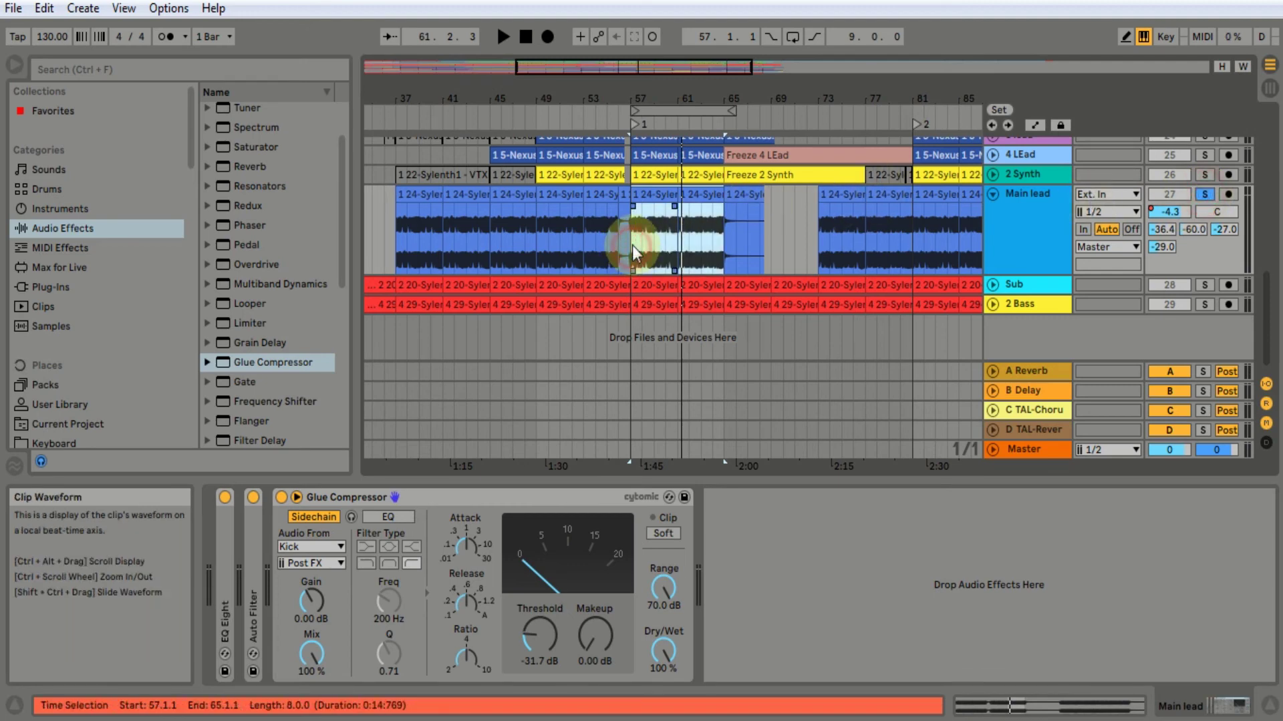
{"action": "key", "text": "space"}
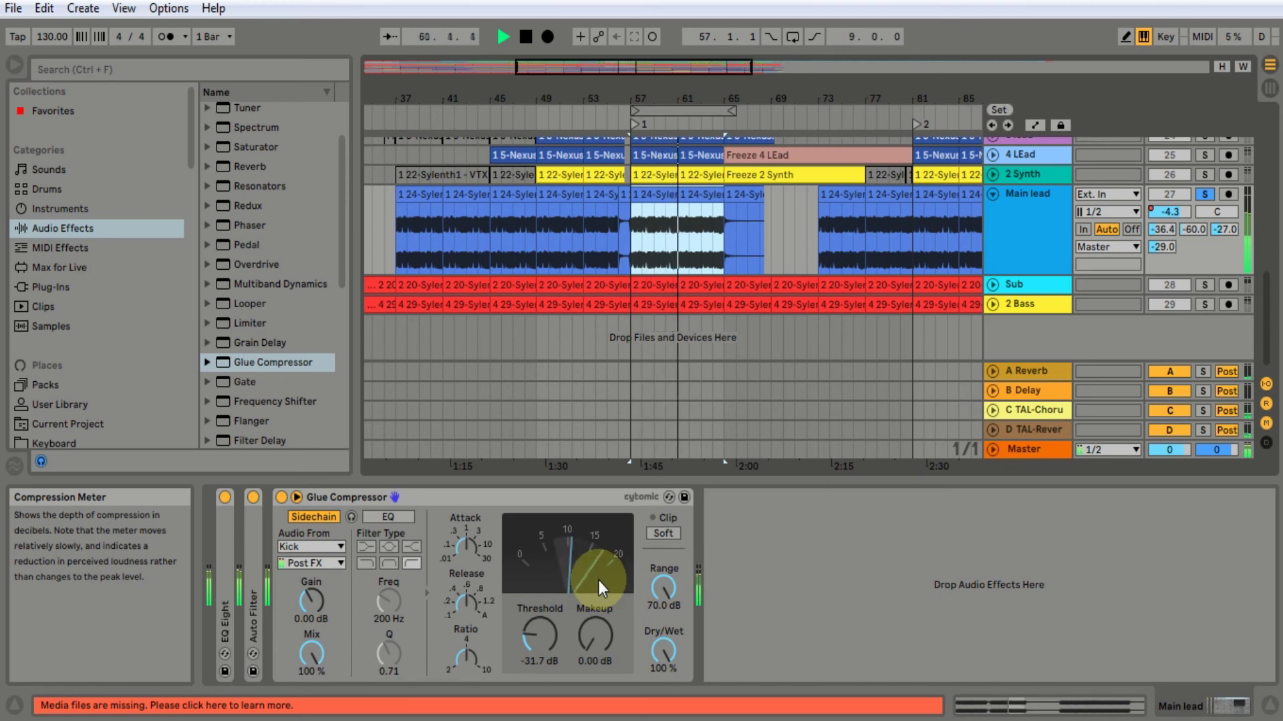
{"action": "key", "text": "space"}
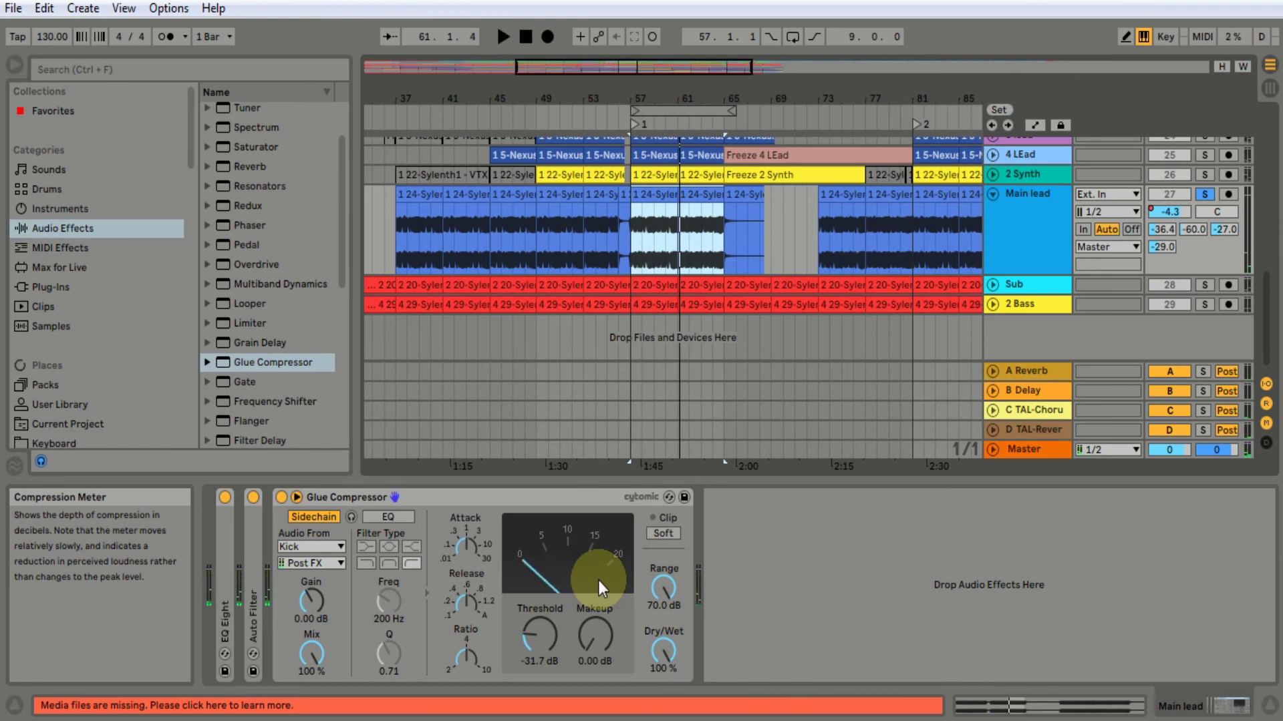